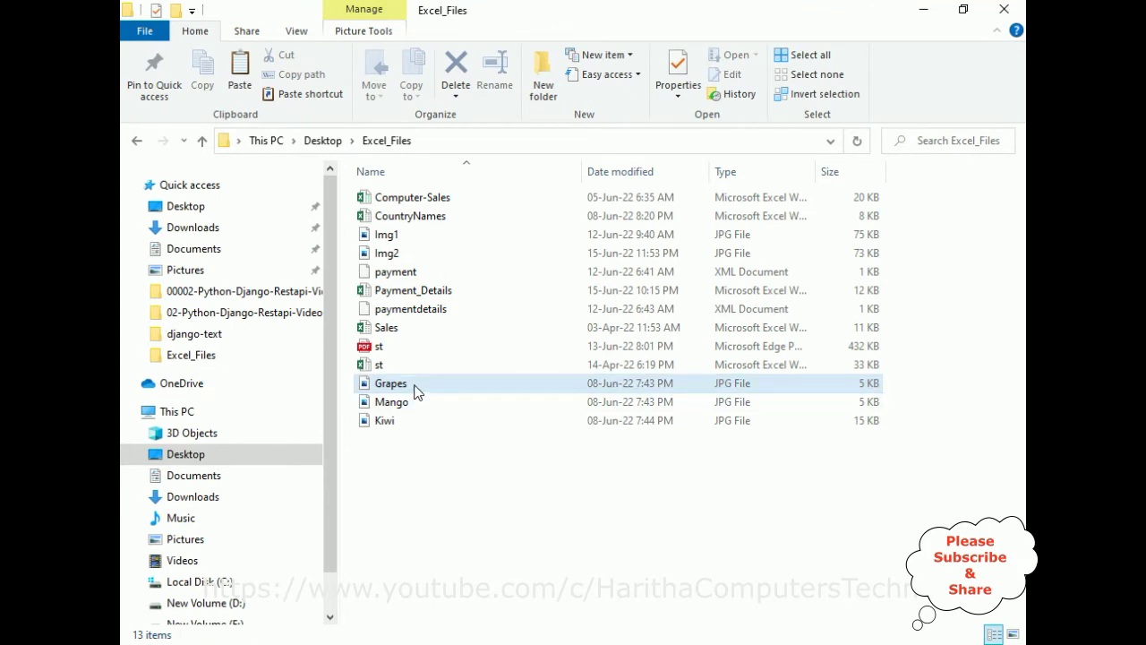
# Type Grapes, Mango and Kiwi down cells A1 to A3, then reselect A1.
pyautogui.click(394, 387)
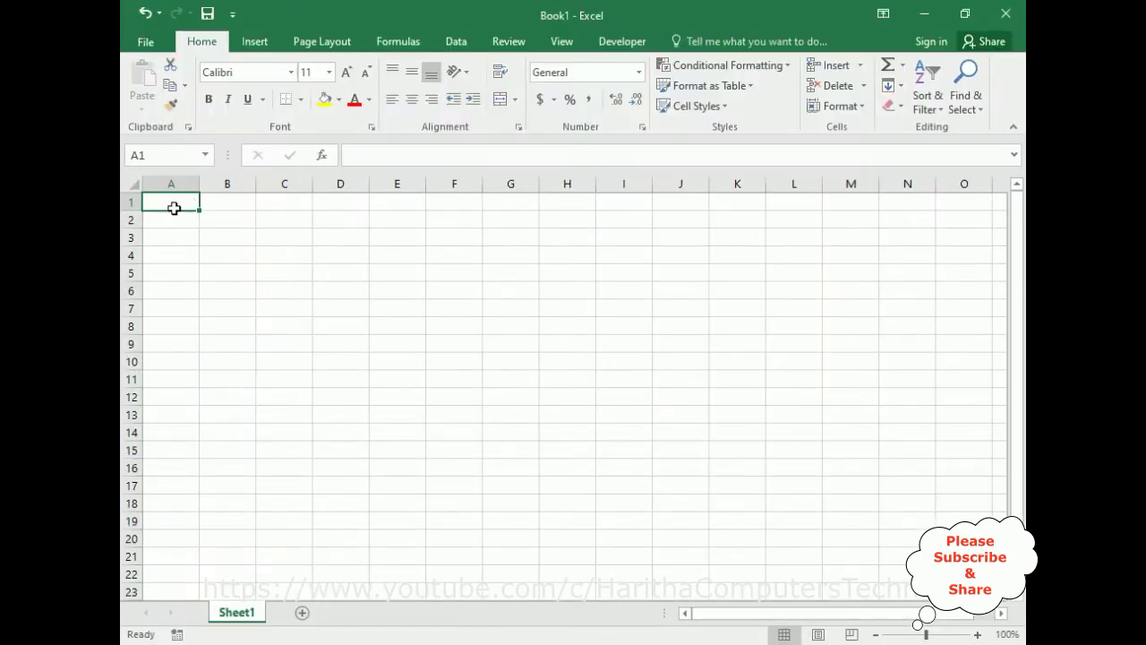
pyautogui.write('Grapes')
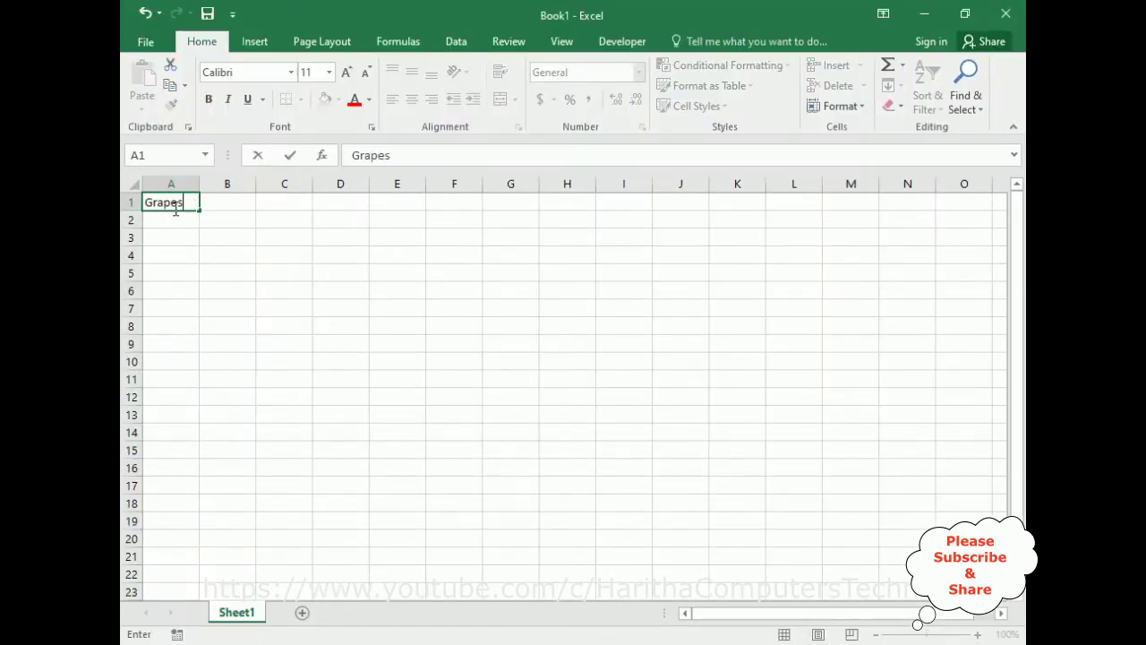
pyautogui.press('Return')
pyautogui.write('Mango')
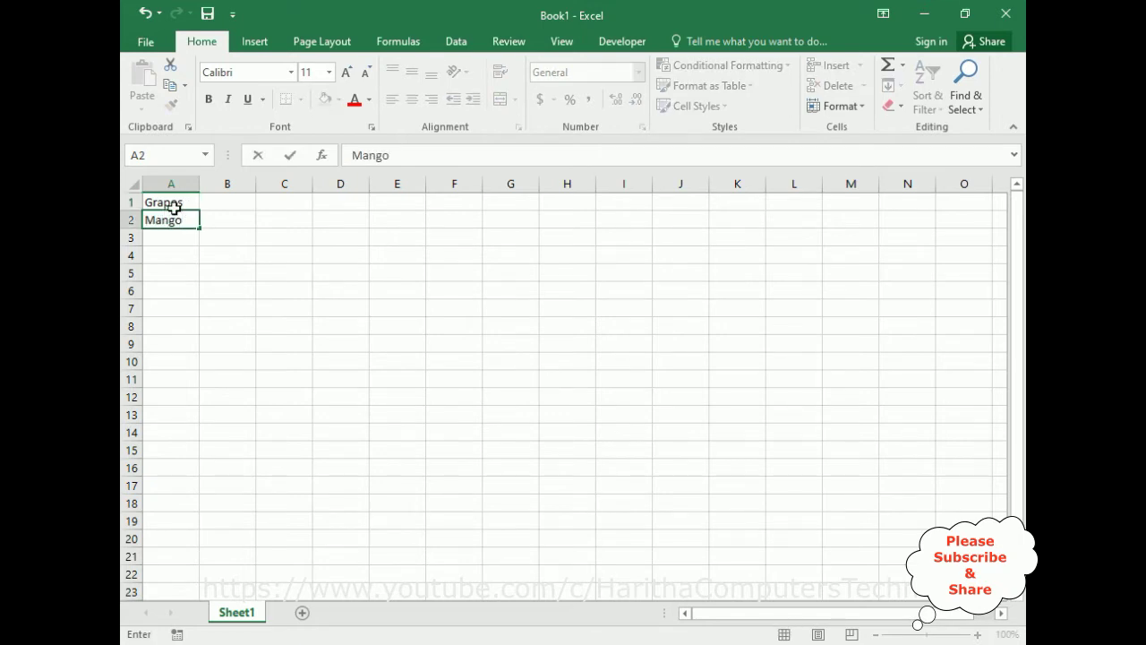
pyautogui.press('Return')
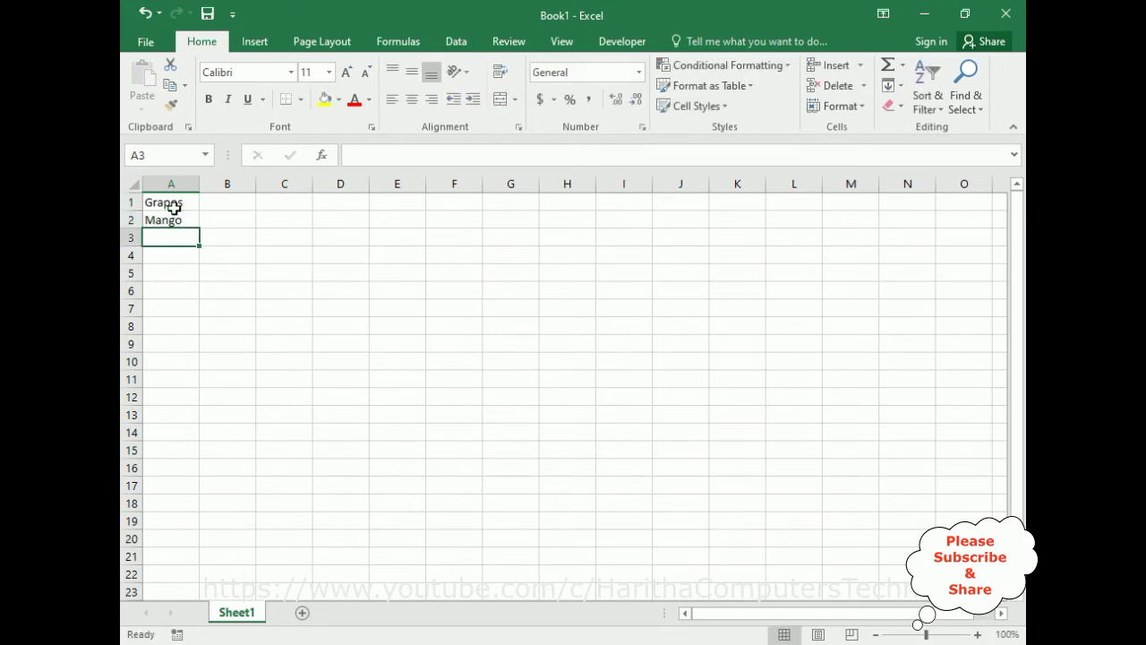
pyautogui.write('Kiwi')
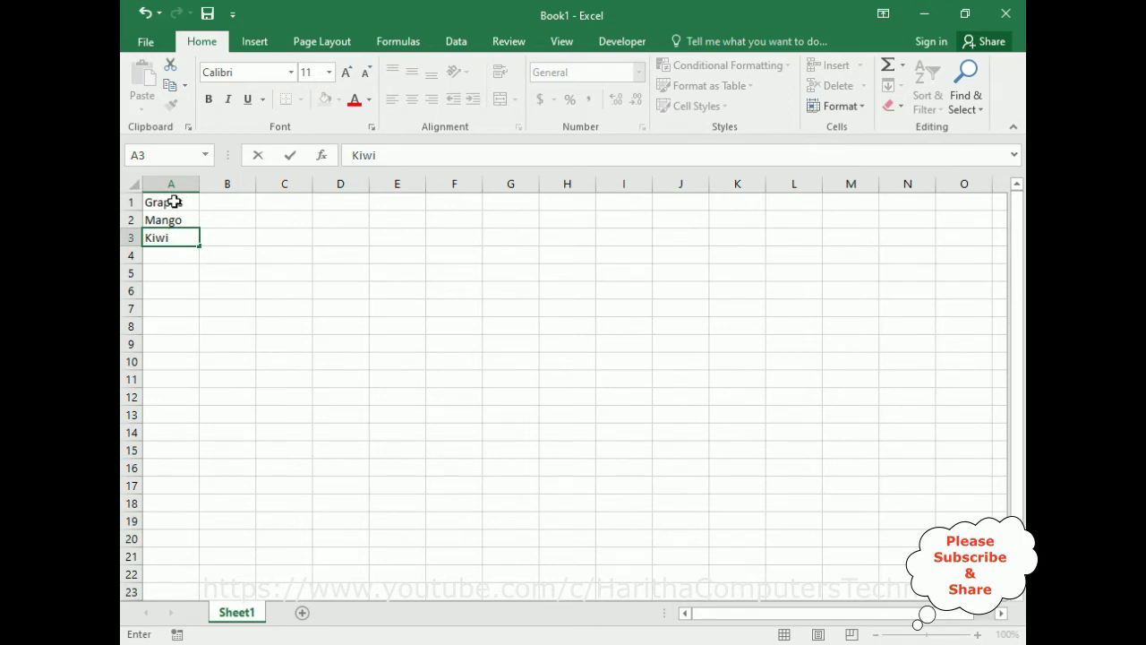
pyautogui.click(174, 203)
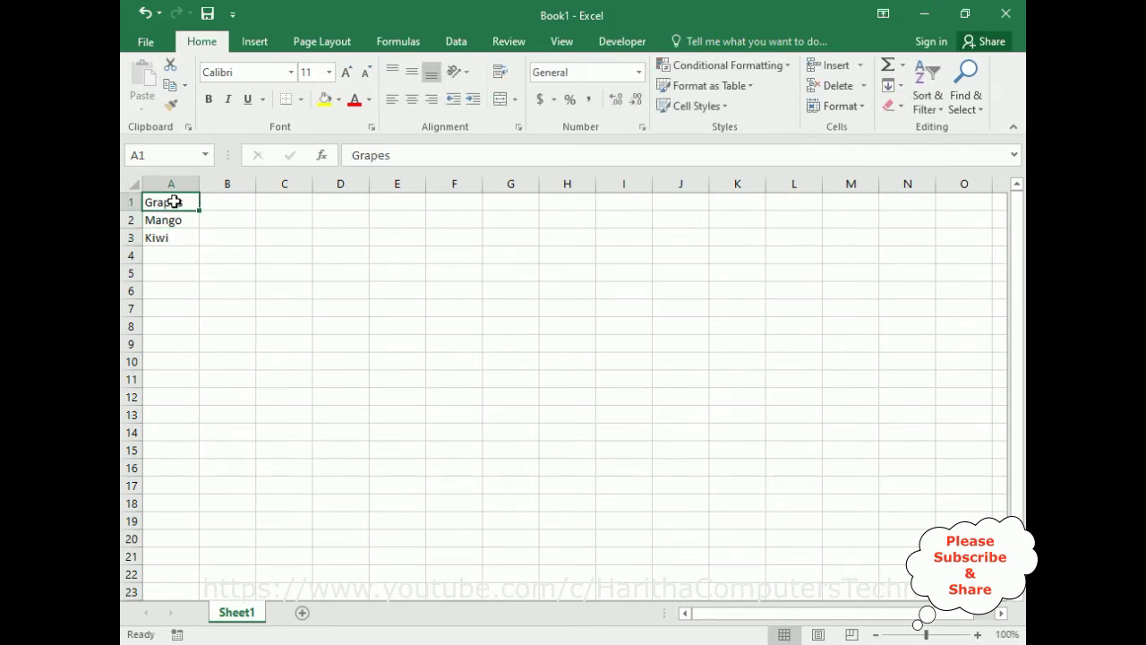
# Insert a new comment on cell A1 from its right-click menu.
pyautogui.rightClick(175, 202)
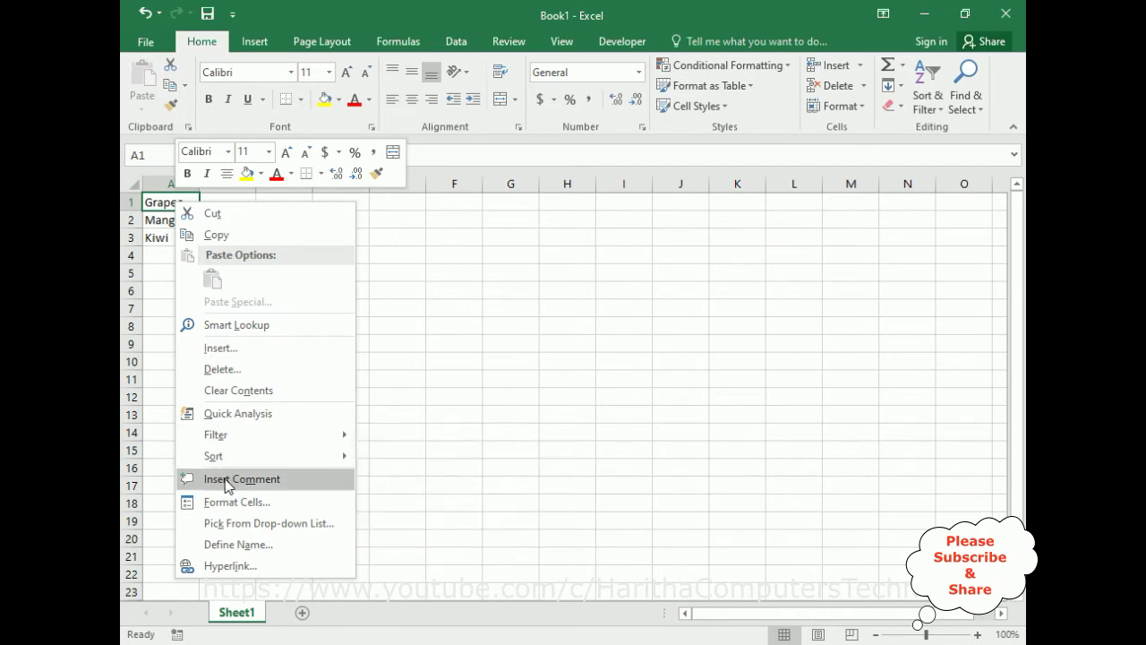
pyautogui.click(226, 481)
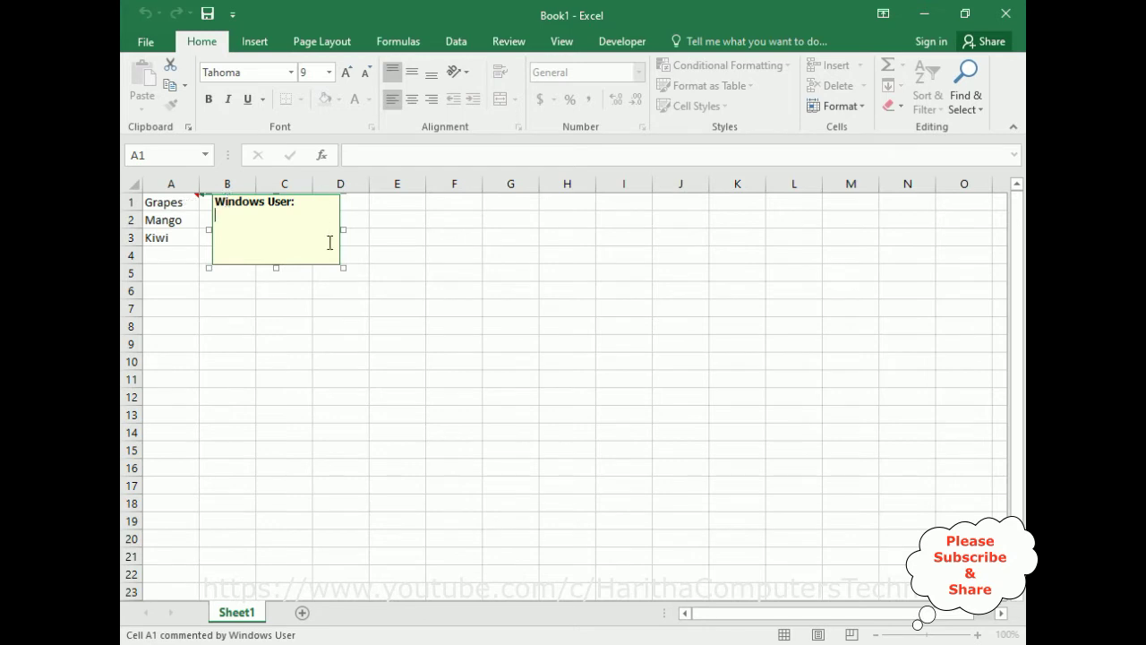
pyautogui.rightClick(246, 226)
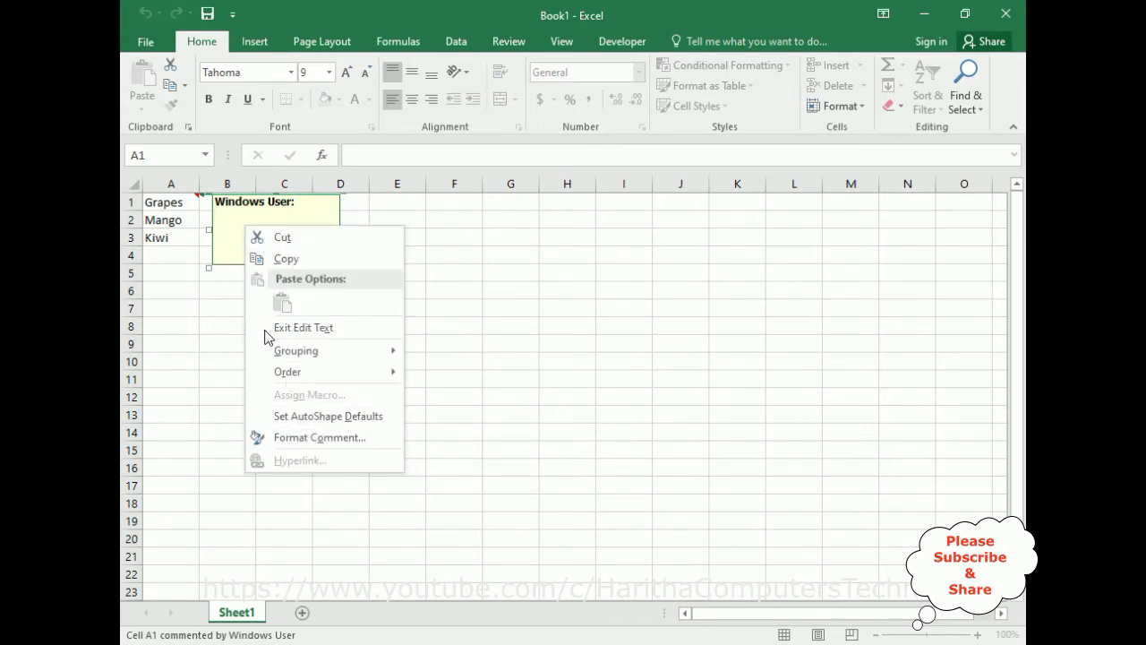
pyautogui.click(295, 439)
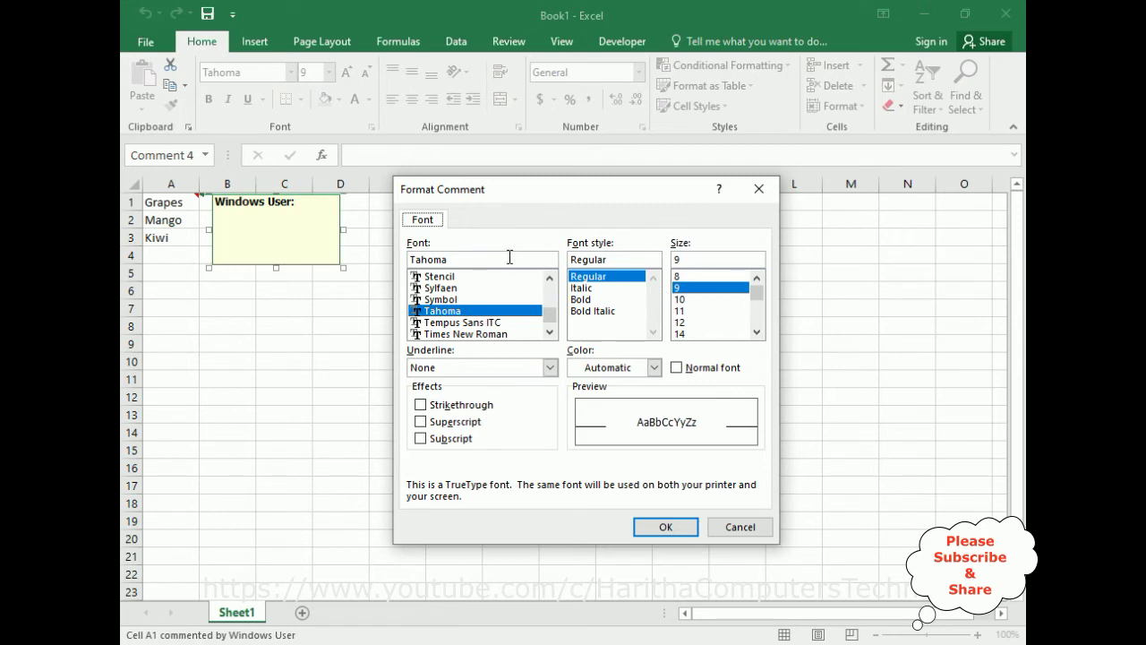
pyautogui.click(736, 530)
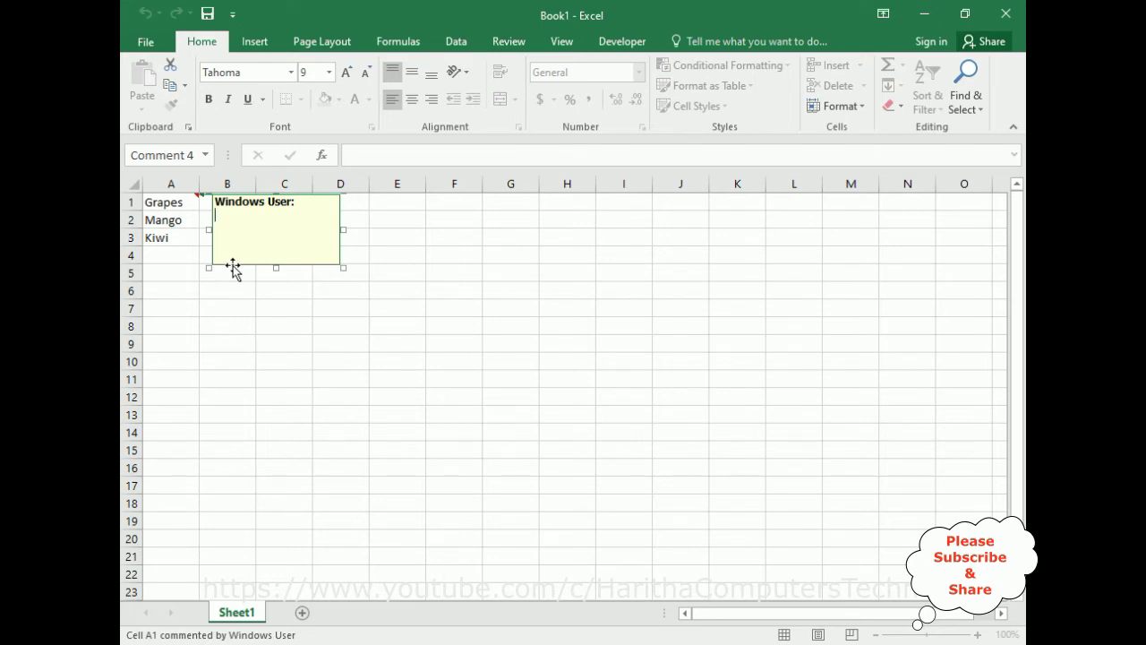
# Open Format Comment for the Grapes comment and expand the Colors and Lines fill colour list.
pyautogui.rightClick(233, 266)
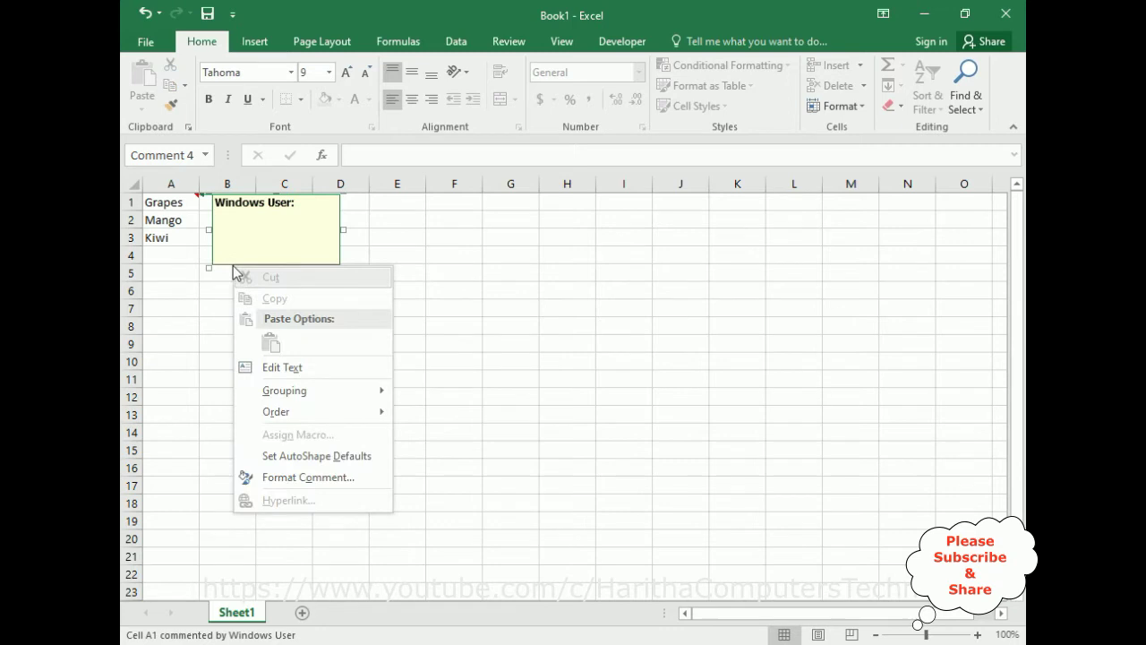
pyautogui.click(291, 477)
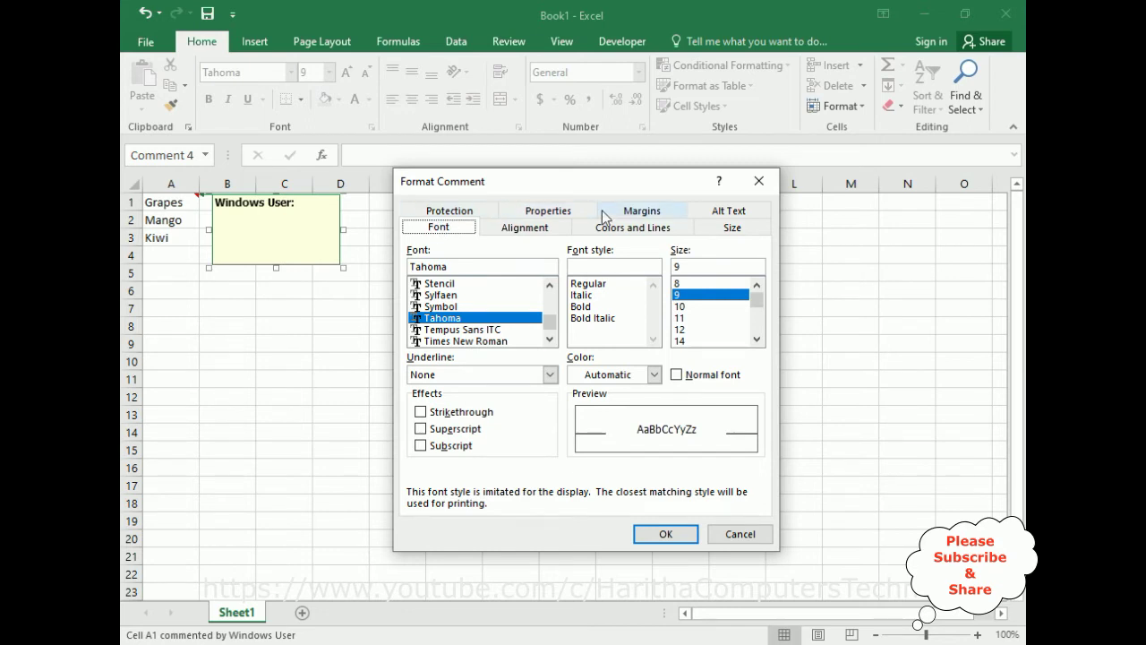
pyautogui.click(624, 231)
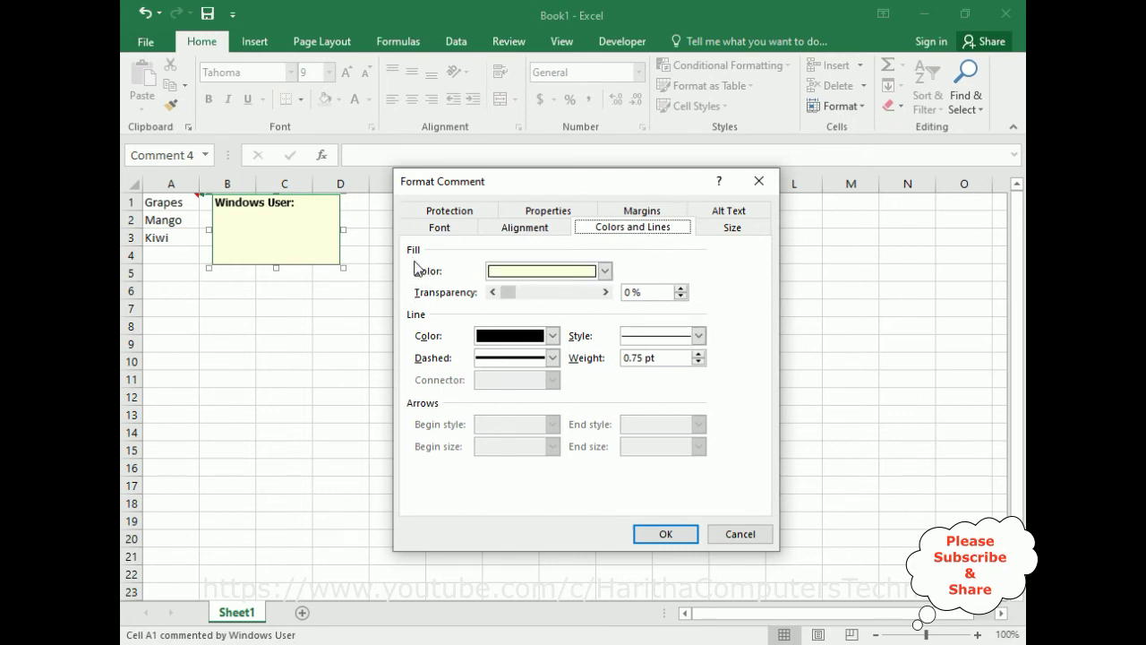
pyautogui.click(605, 271)
# Fill the A1 comment with the Grapes picture from file, then click away to hide it.
pyautogui.click(543, 495)
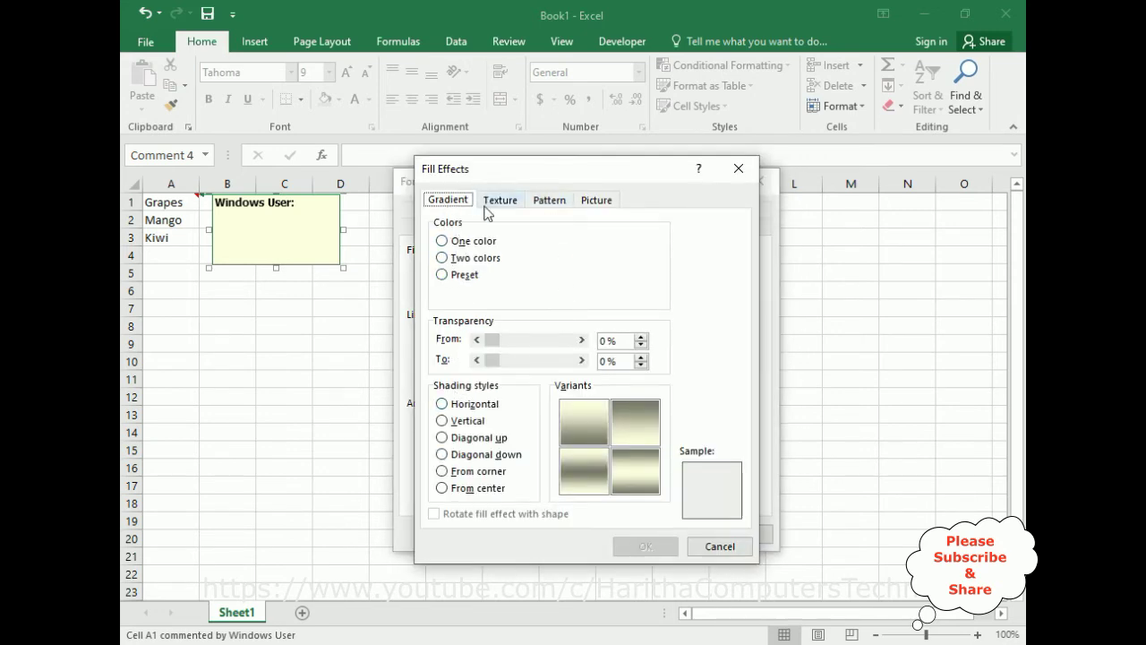
pyautogui.click(596, 202)
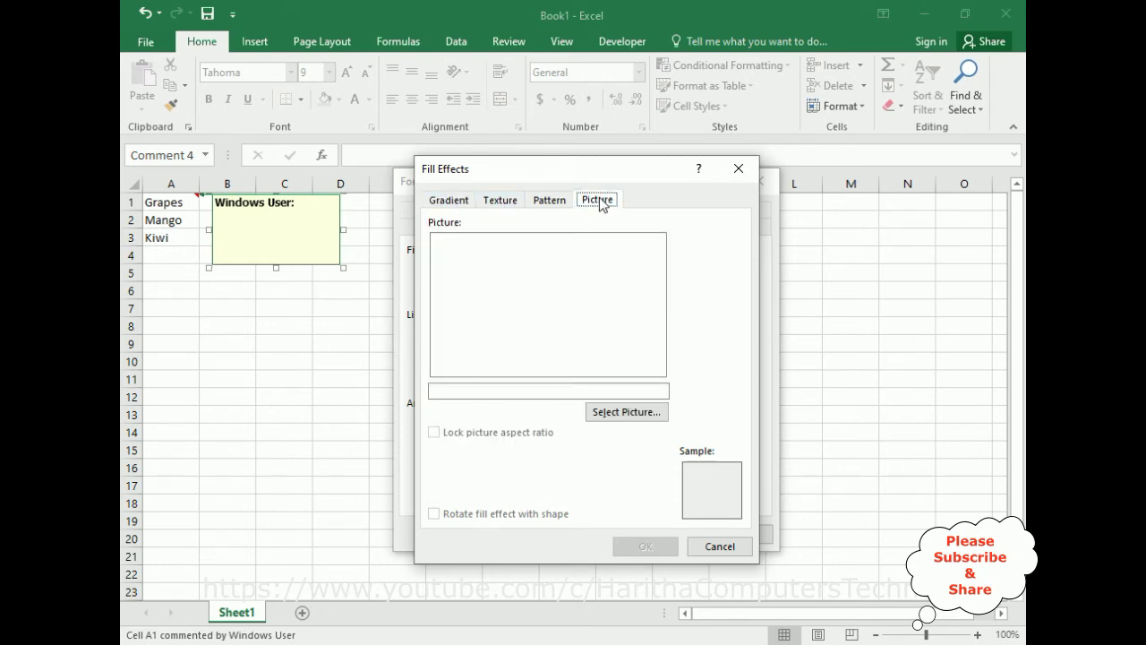
pyautogui.click(612, 412)
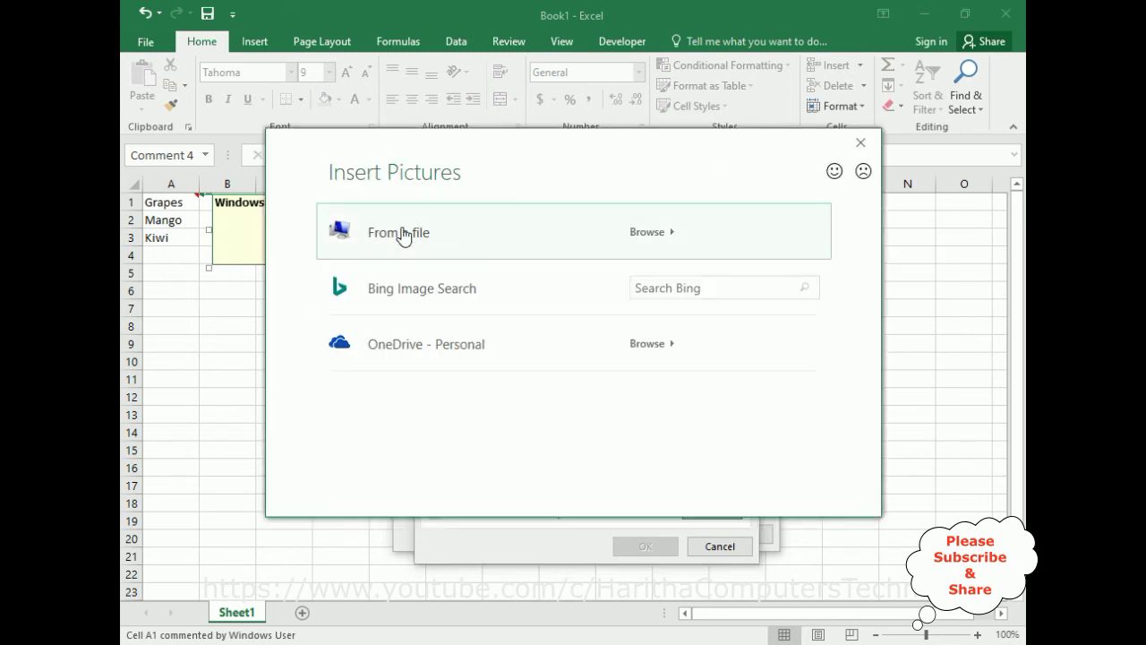
pyautogui.click(402, 236)
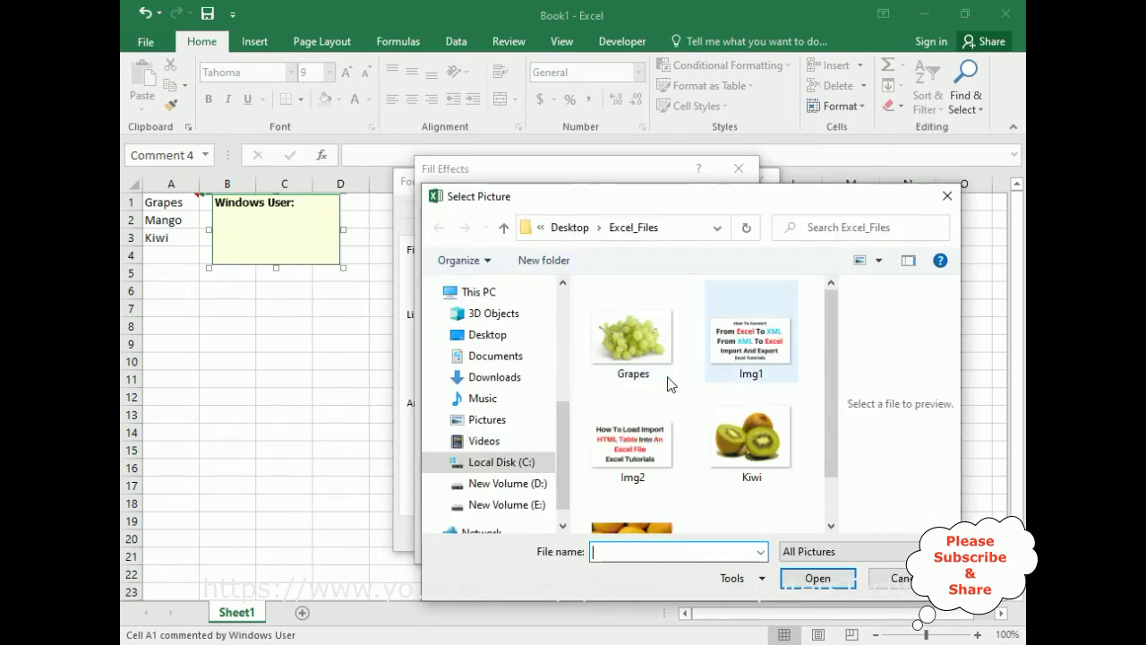
pyautogui.click(633, 343)
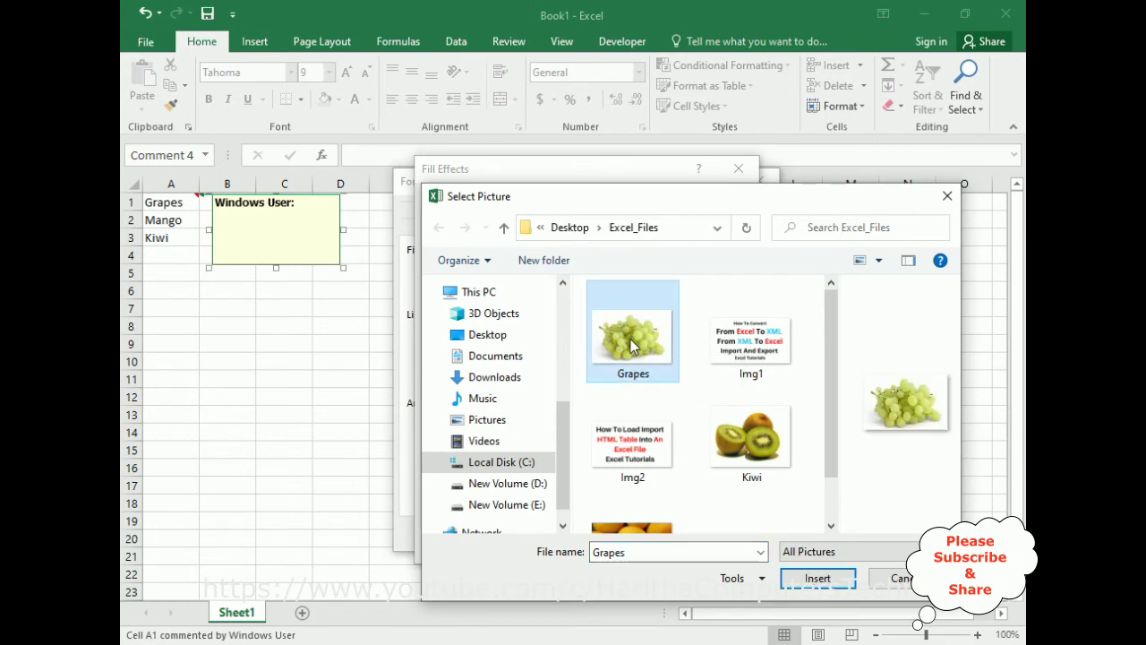
pyautogui.click(813, 584)
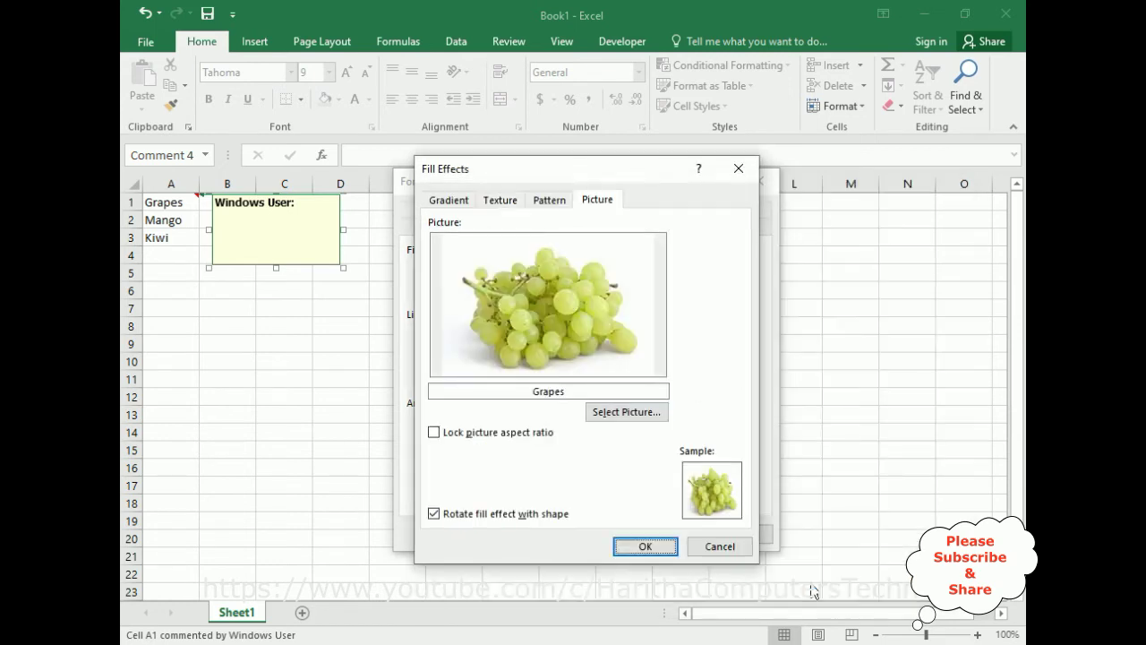
pyautogui.click(646, 547)
pyautogui.click(660, 535)
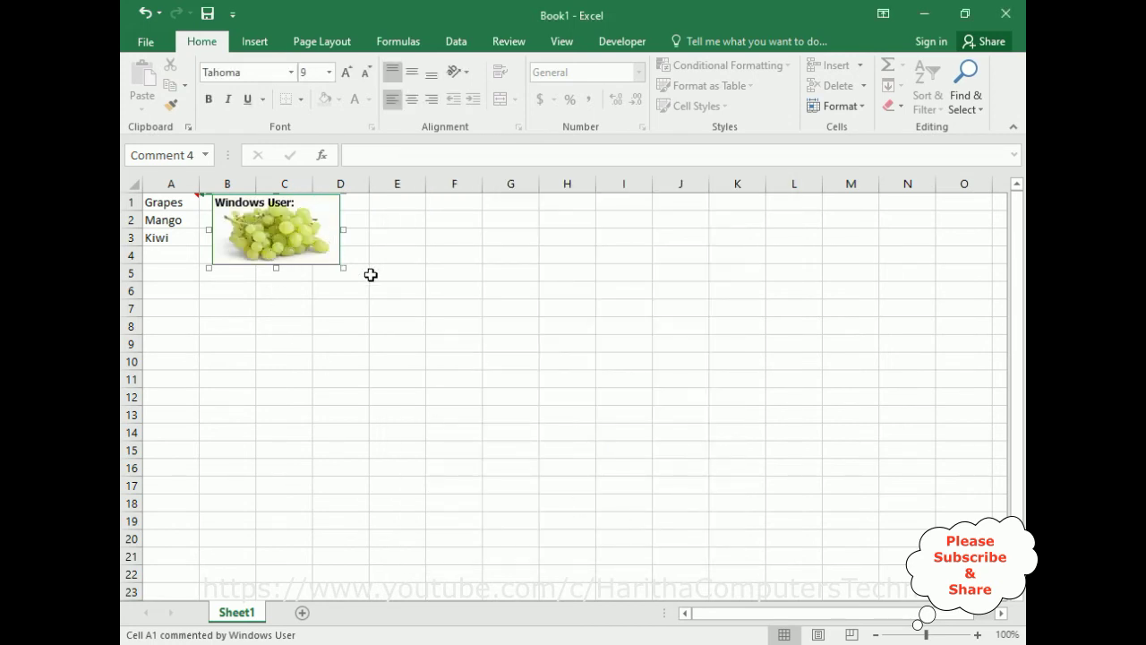
pyautogui.click(451, 260)
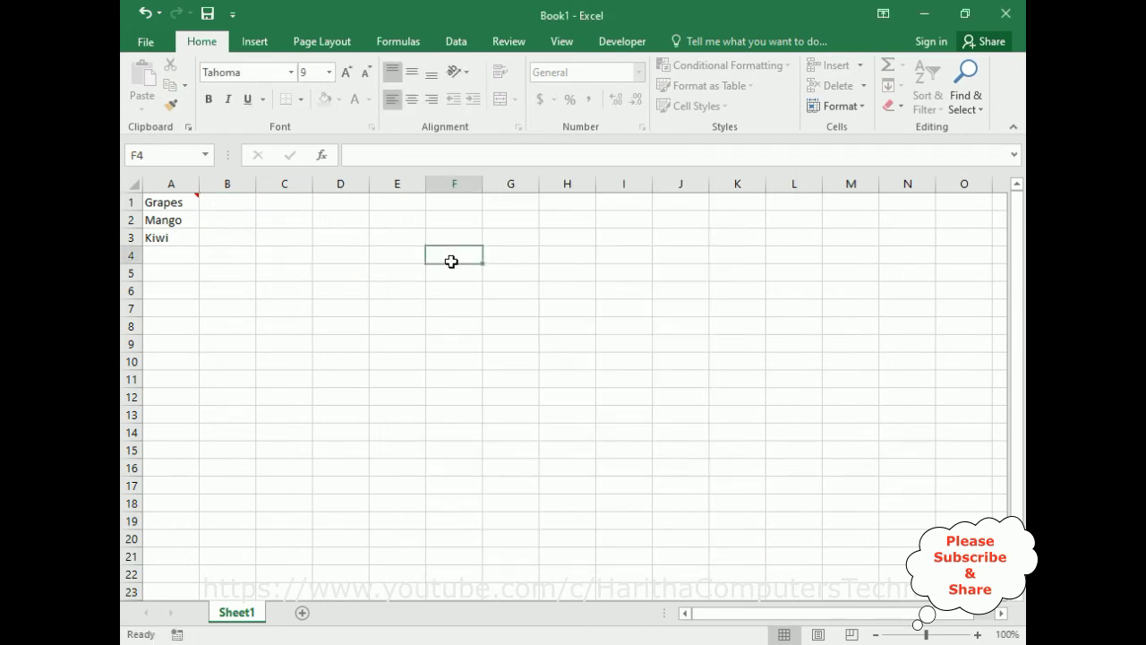
# Add a comment to Mango cell A2 and open its Format Comment settings.
pyautogui.click(182, 220)
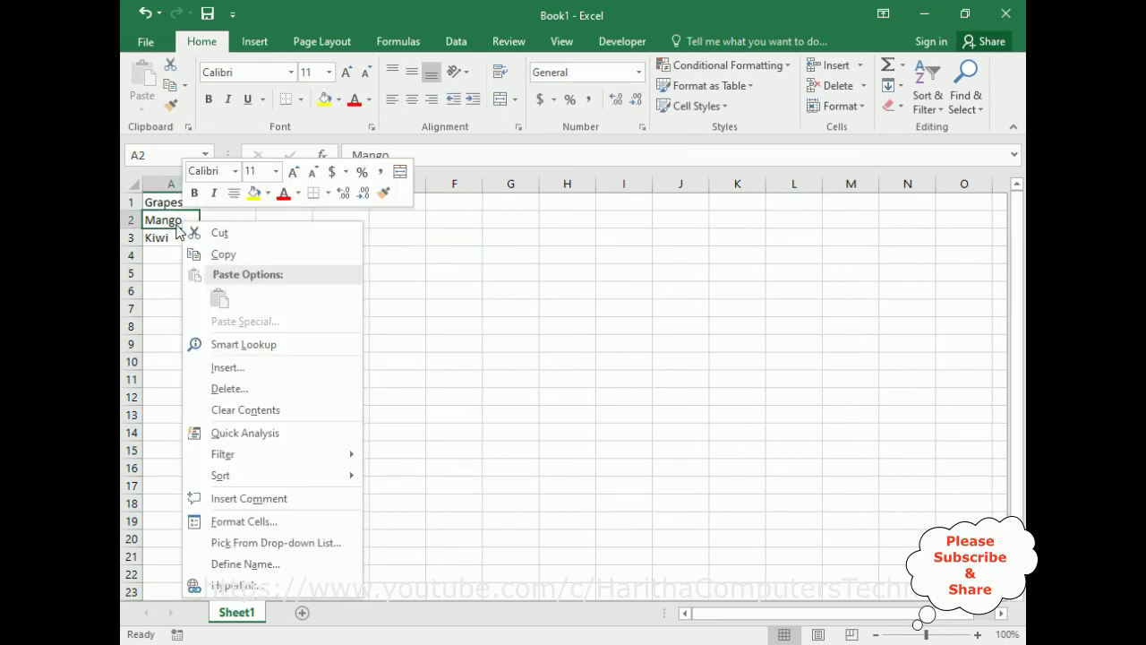
pyautogui.click(225, 499)
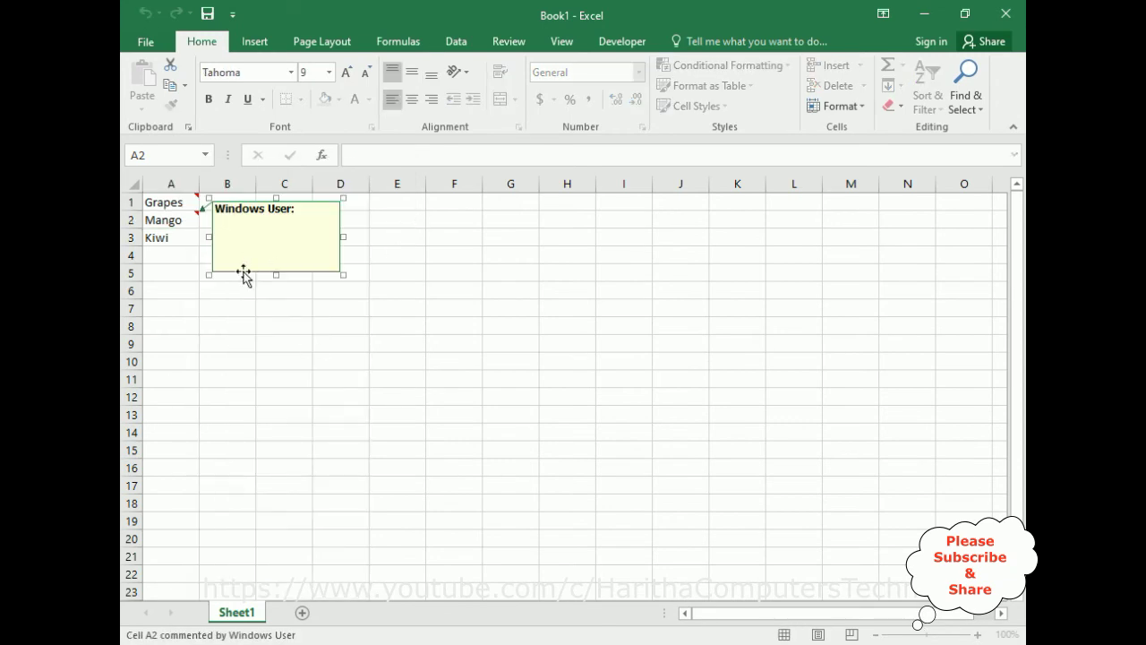
pyautogui.rightClick(243, 273)
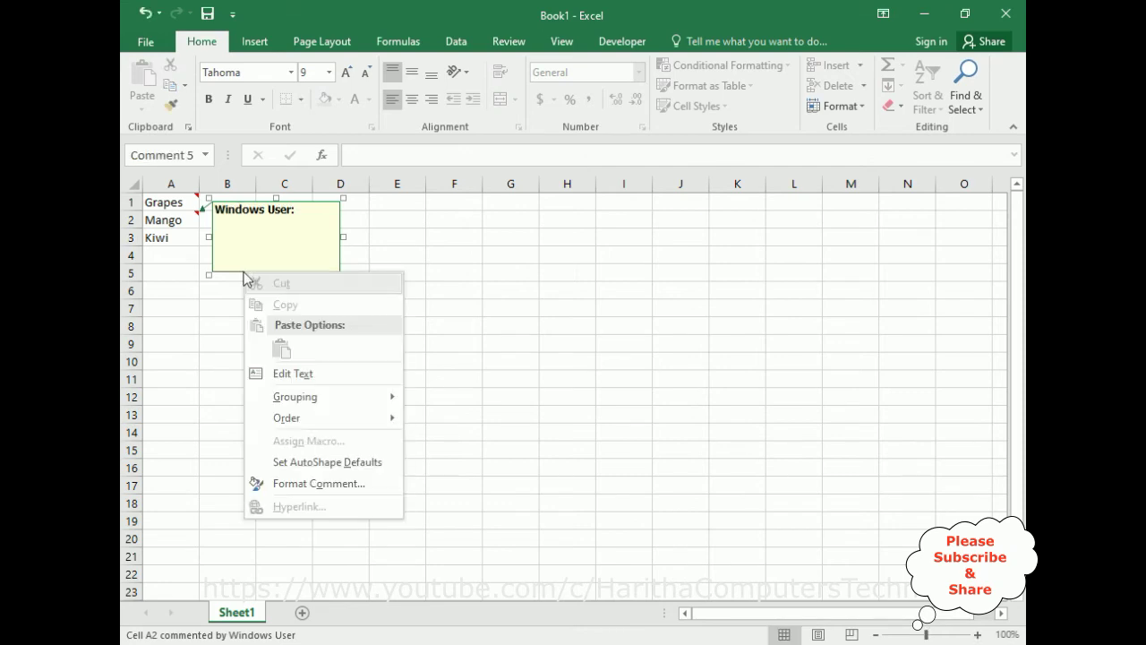
pyautogui.click(292, 483)
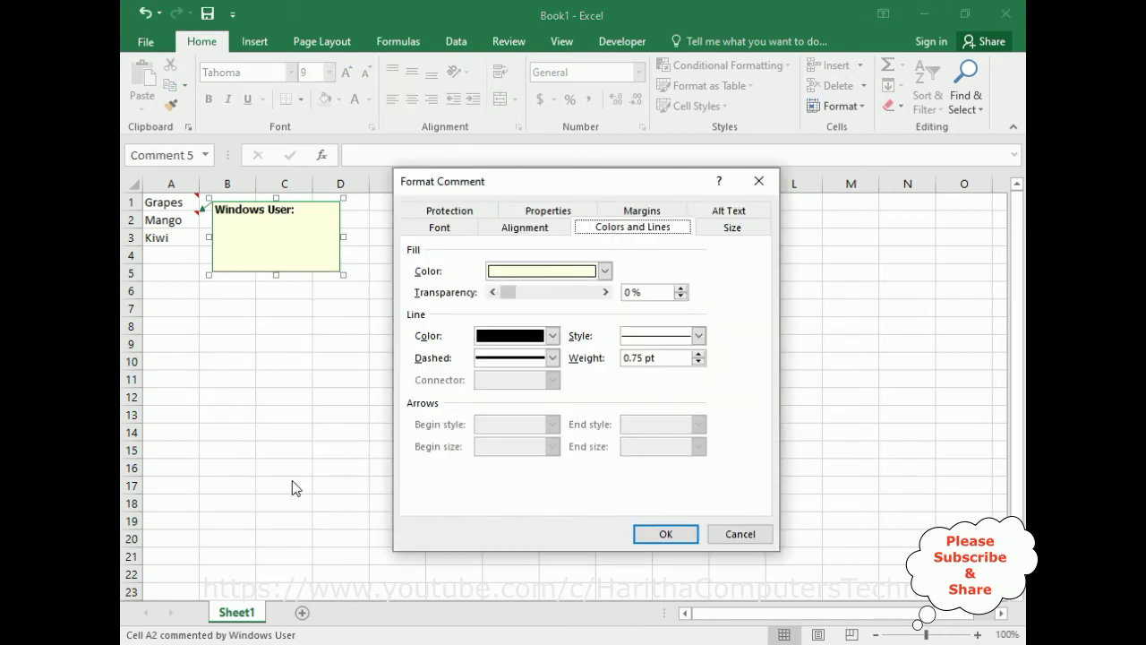
# Set the Mango picture from file as the A2 comment's fill and hide the comment.
pyautogui.click(604, 270)
pyautogui.click(548, 493)
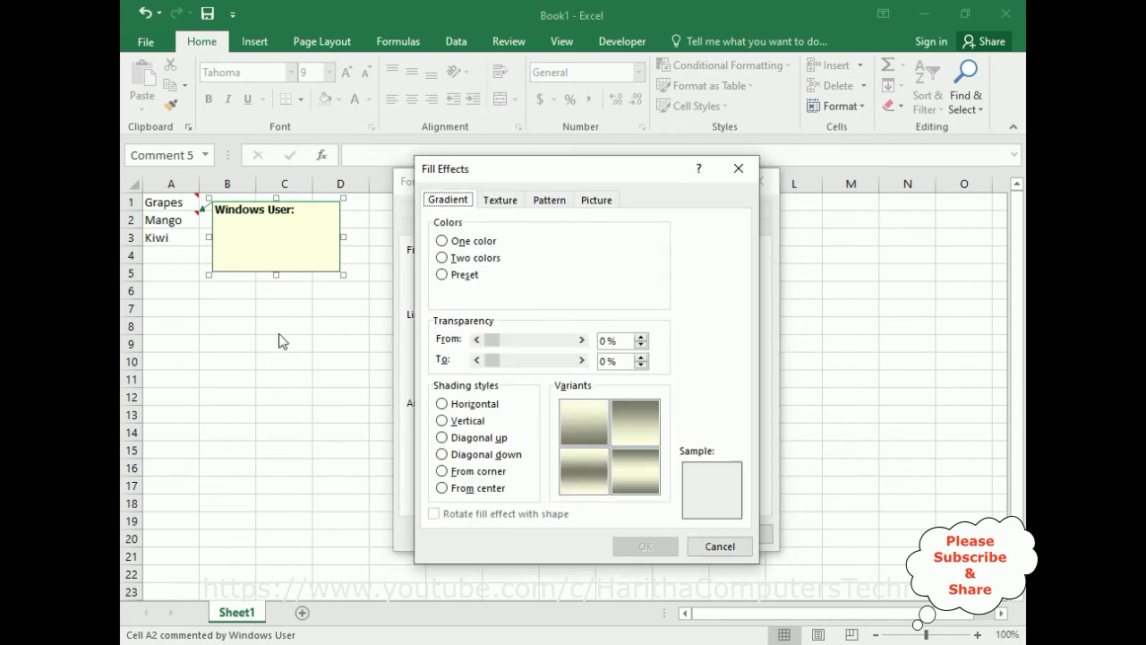
pyautogui.click(598, 201)
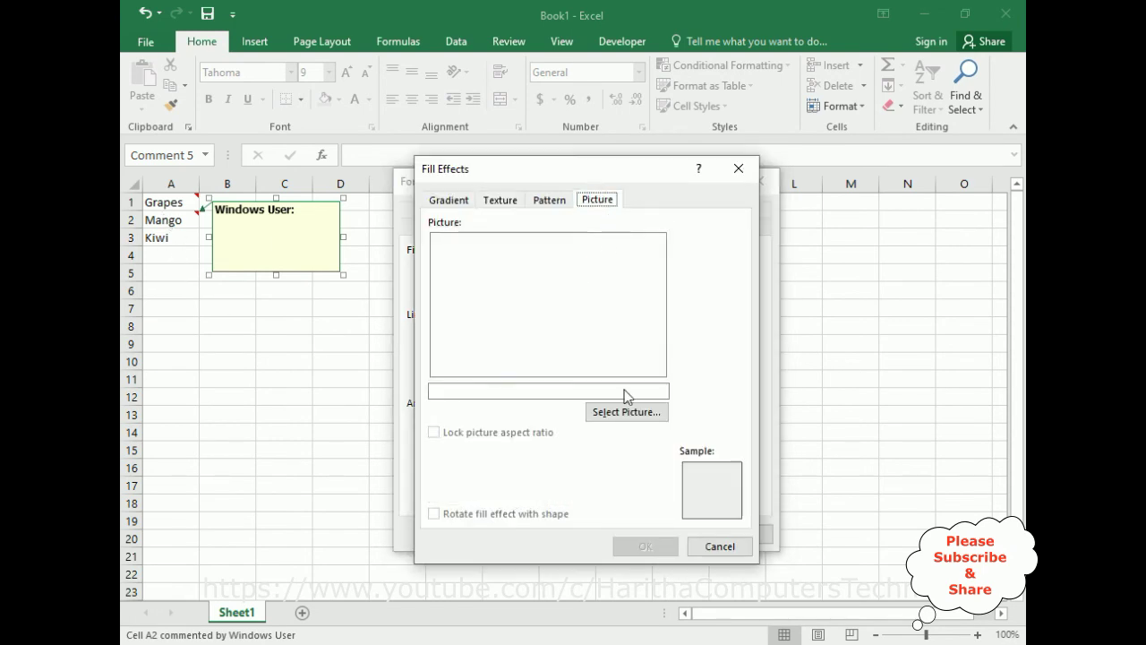
pyautogui.click(627, 412)
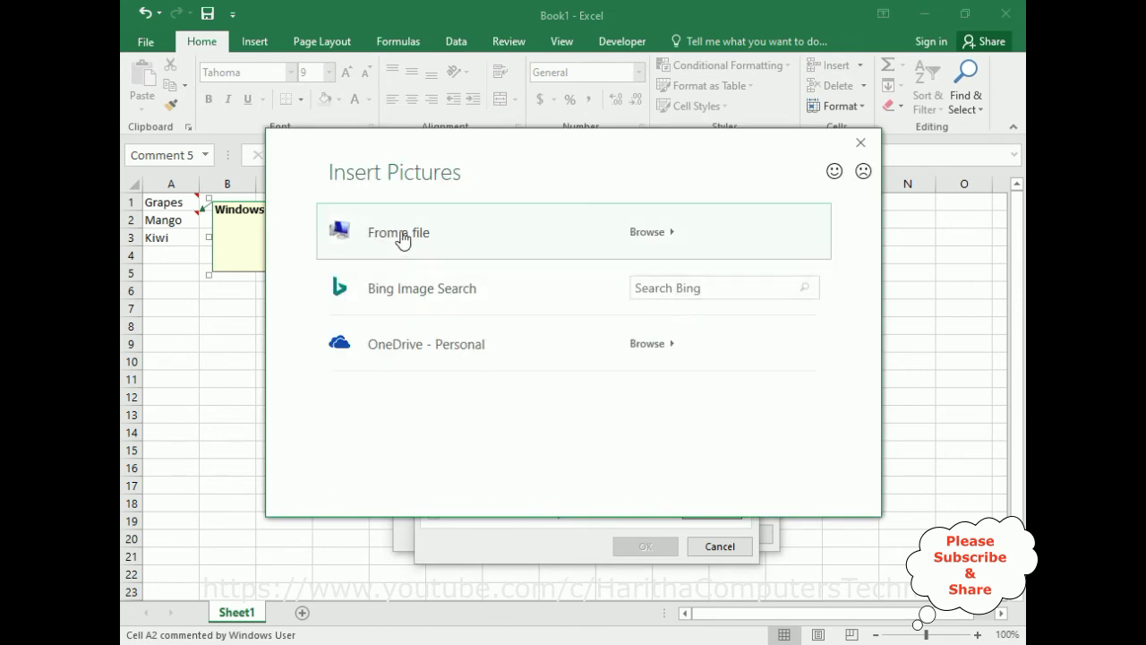
pyautogui.click(402, 236)
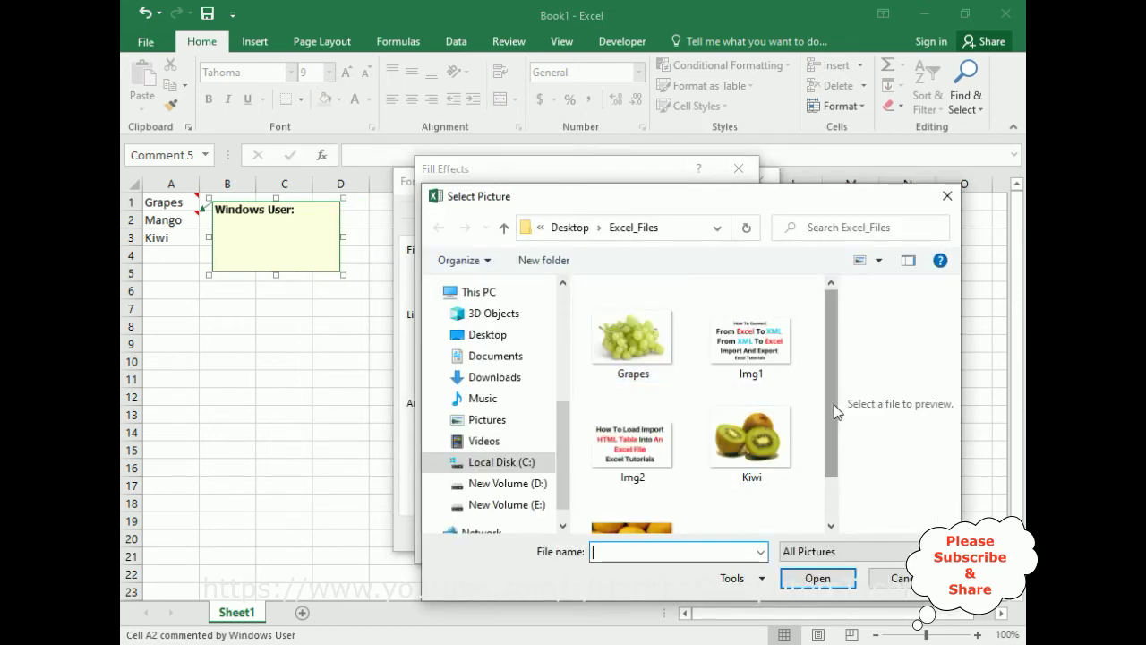
pyautogui.scroll(-2, 833, 404)
pyautogui.click(644, 495)
pyautogui.click(797, 577)
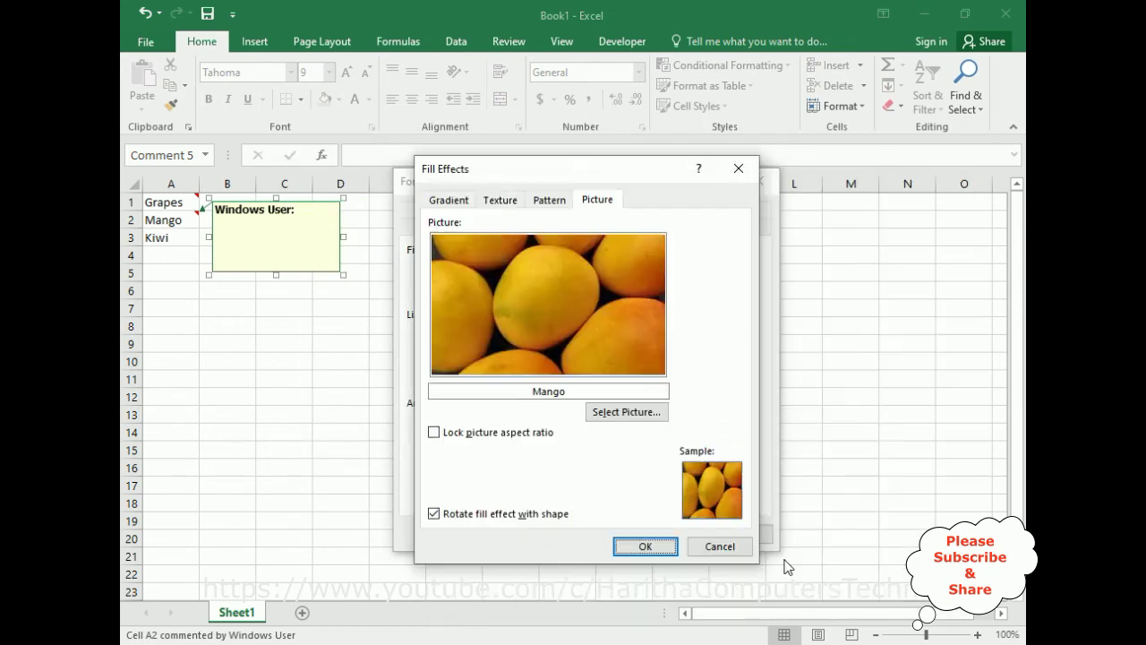
pyautogui.click(648, 546)
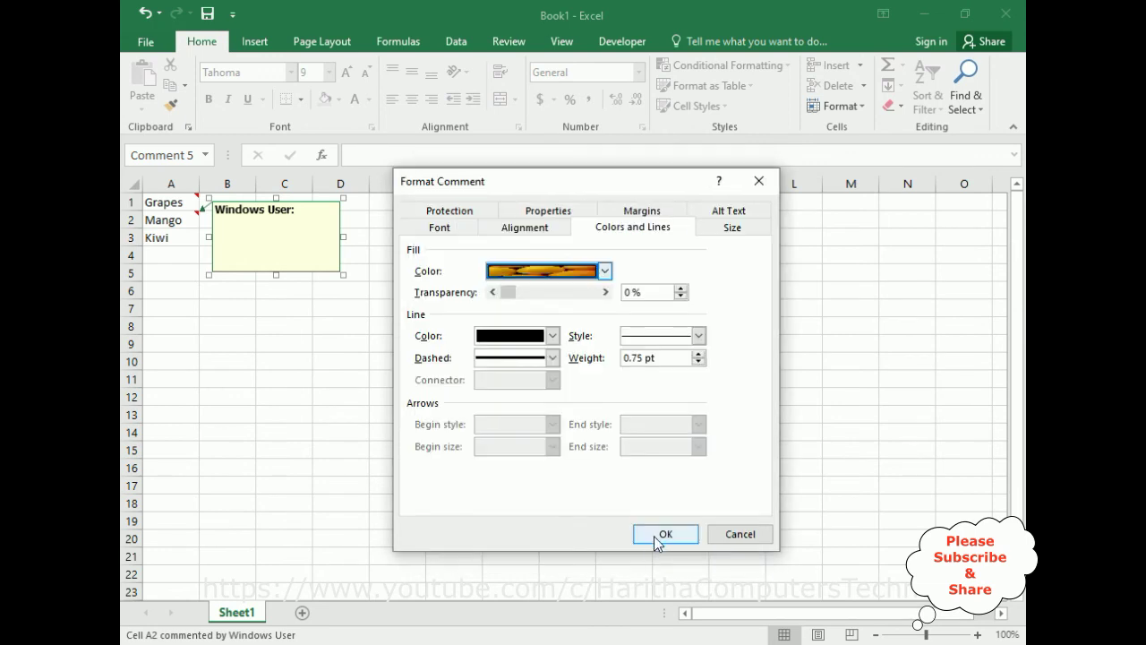
pyautogui.click(658, 534)
pyautogui.click(375, 325)
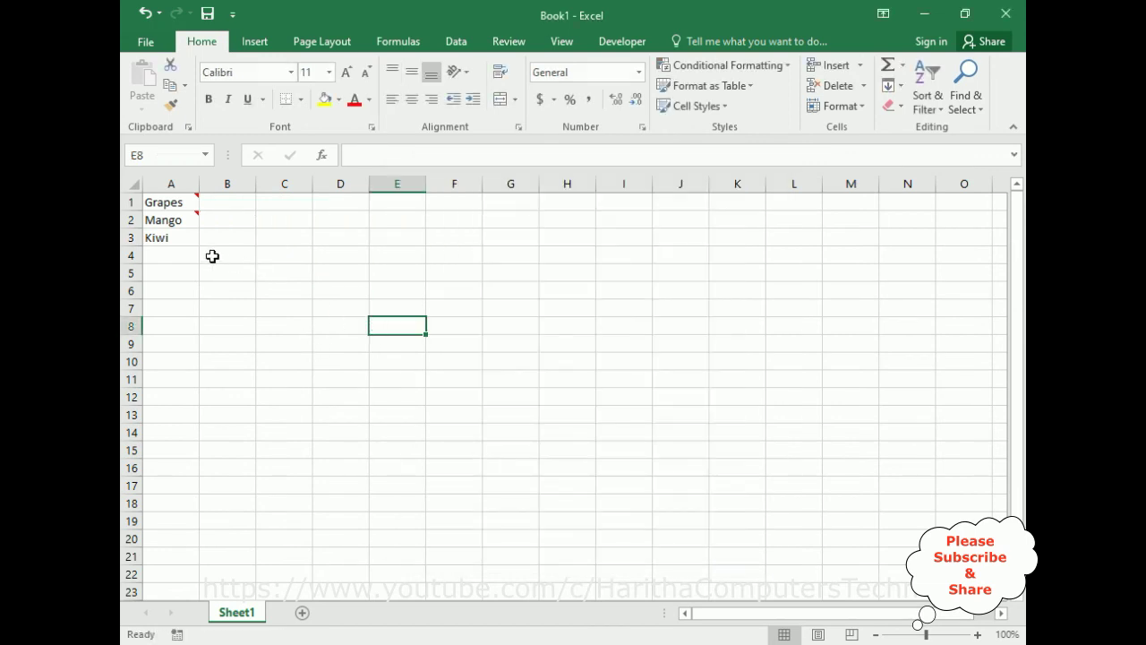
pyautogui.click(172, 240)
# Add a comment to Kiwi cell A3 and open its Format Comment settings.
pyautogui.rightClick(171, 240)
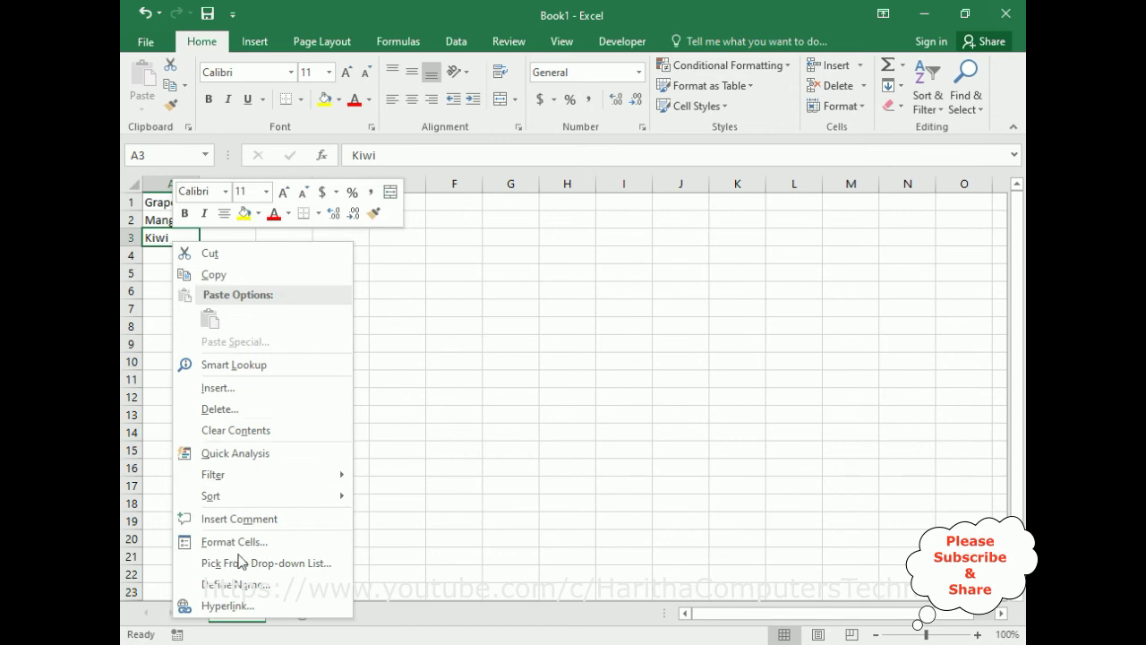
pyautogui.click(224, 518)
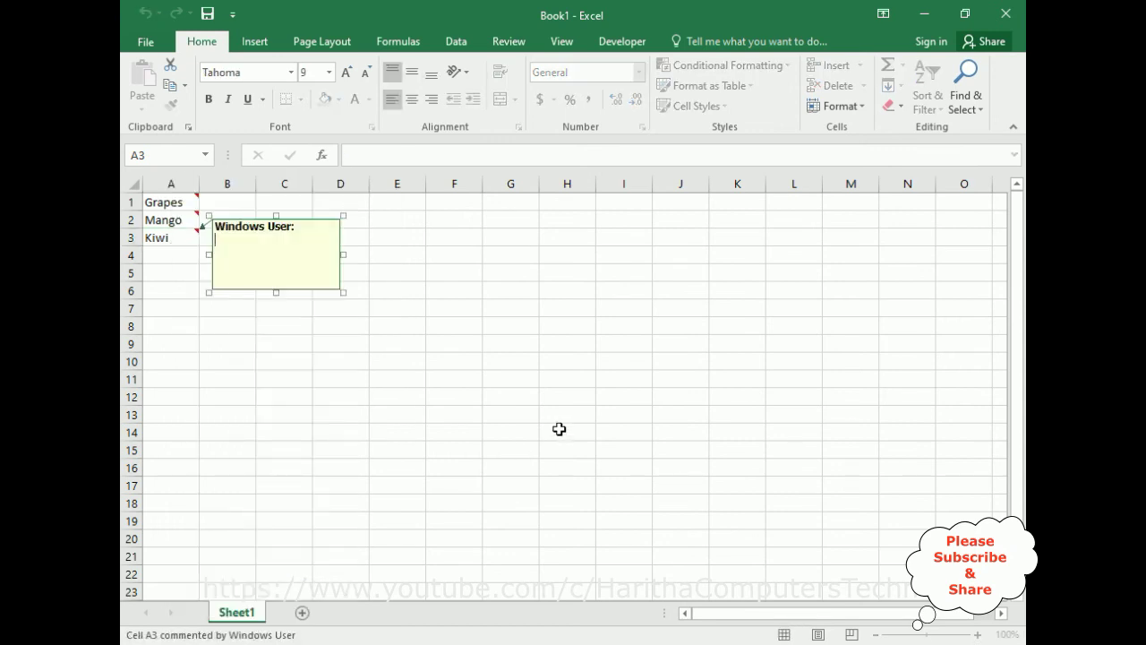
pyautogui.rightClick(243, 297)
pyautogui.click(299, 503)
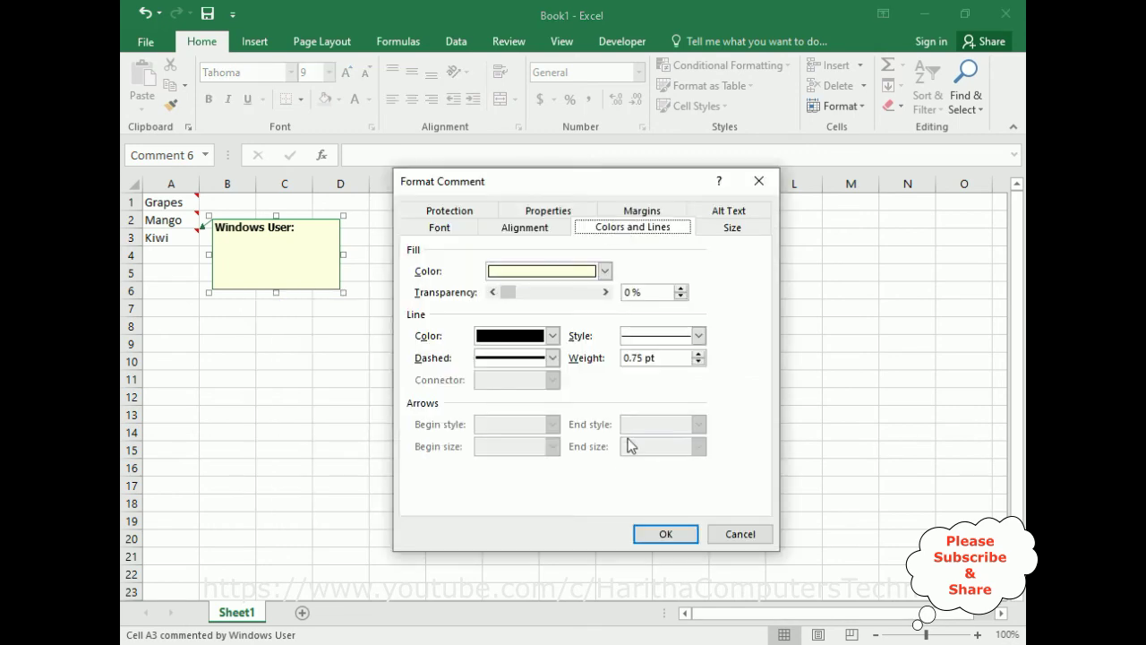
# Set the Kiwi picture from file as the A3 comment's fill and hide the comment.
pyautogui.click(604, 270)
pyautogui.click(541, 494)
pyautogui.click(596, 200)
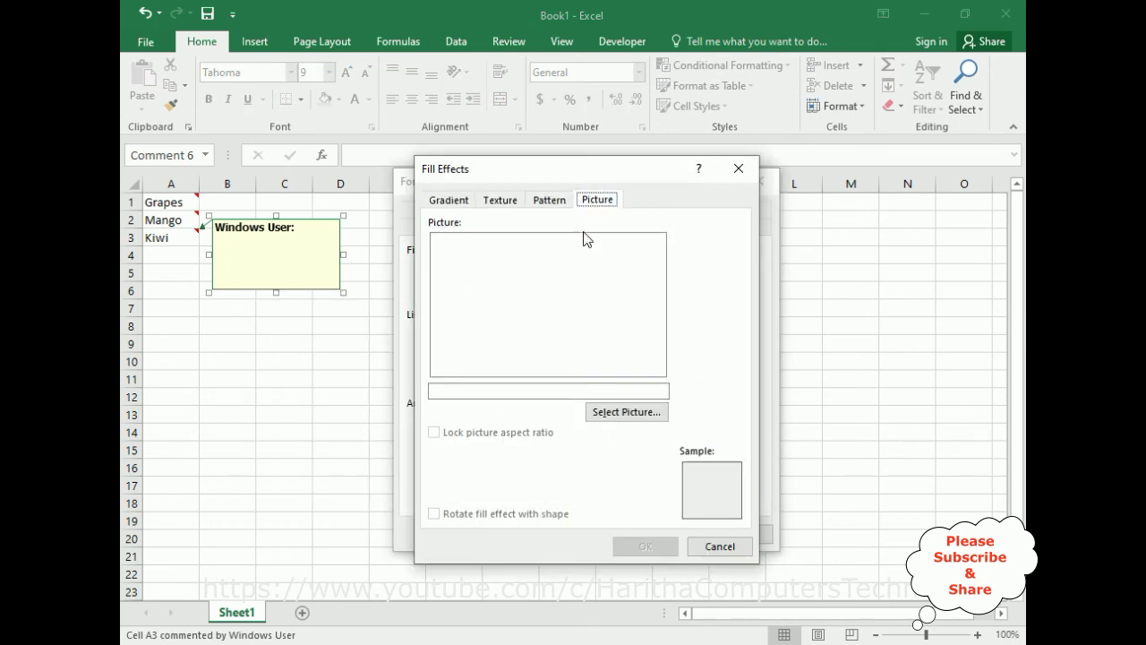
pyautogui.click(622, 413)
pyautogui.click(377, 231)
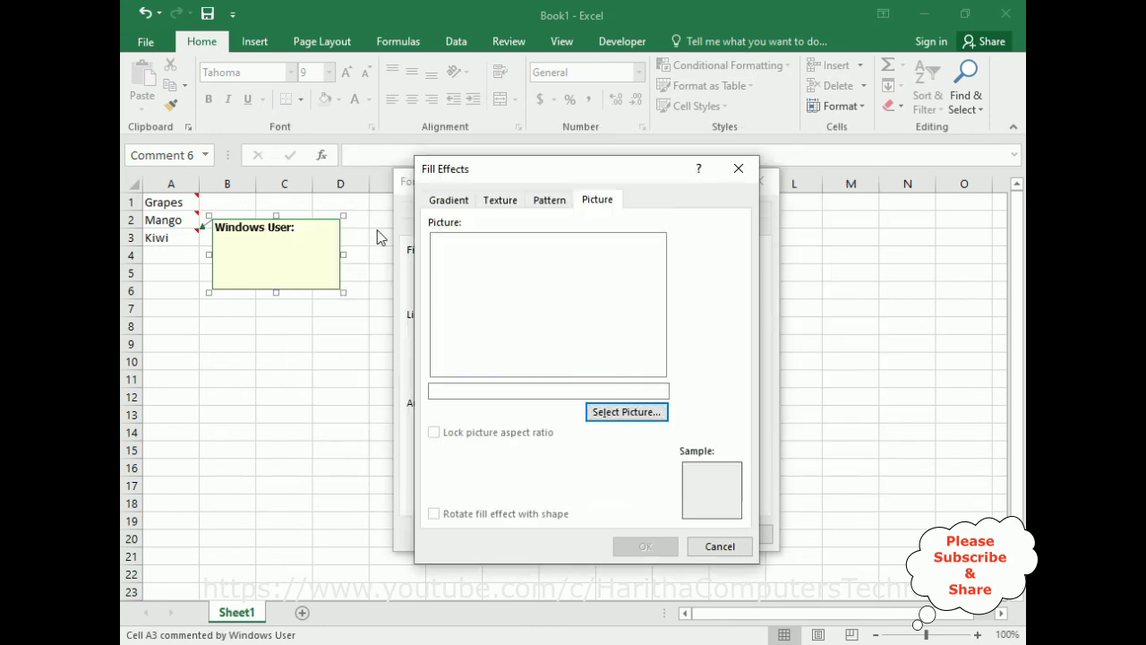
pyautogui.click(752, 431)
pyautogui.click(820, 579)
pyautogui.click(644, 546)
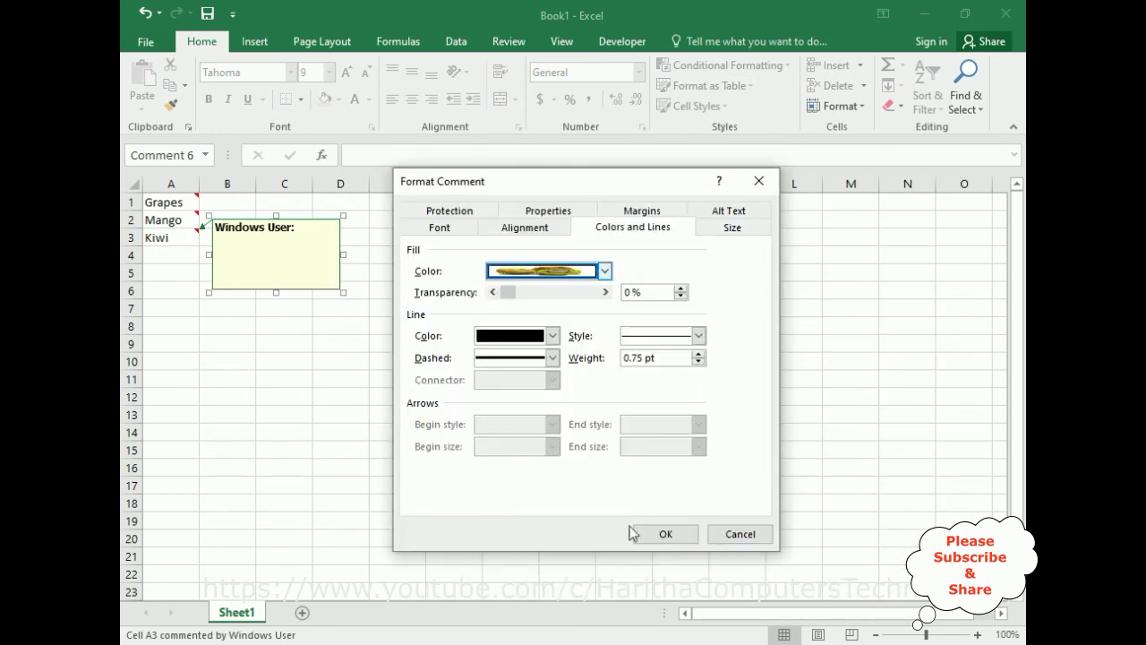
pyautogui.click(663, 529)
pyautogui.click(461, 380)
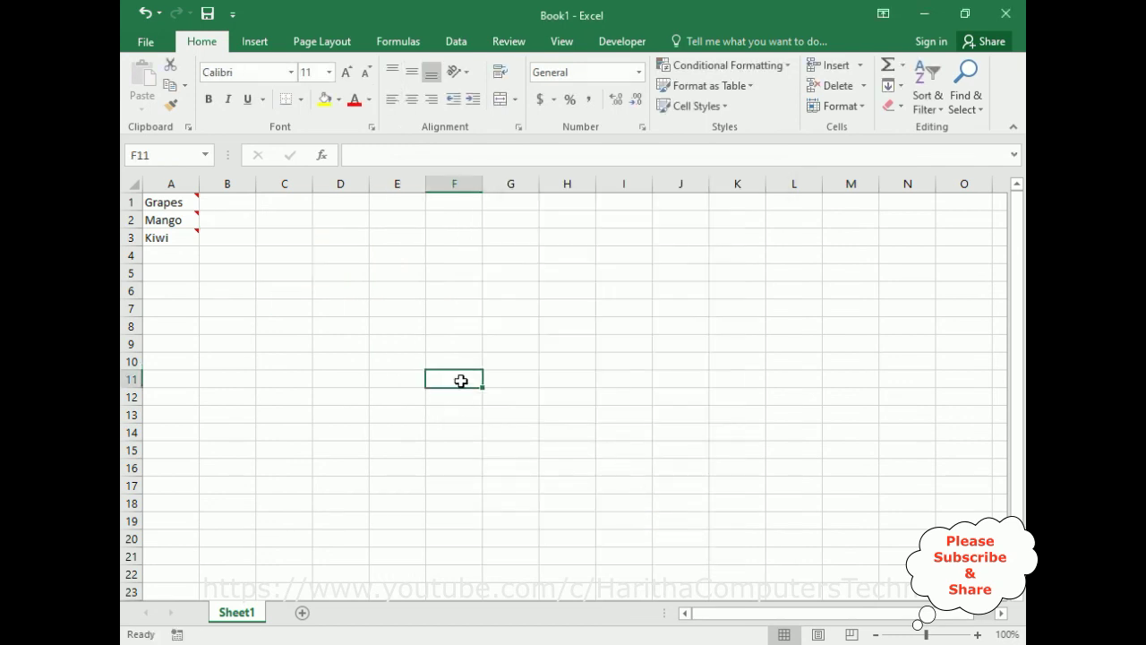